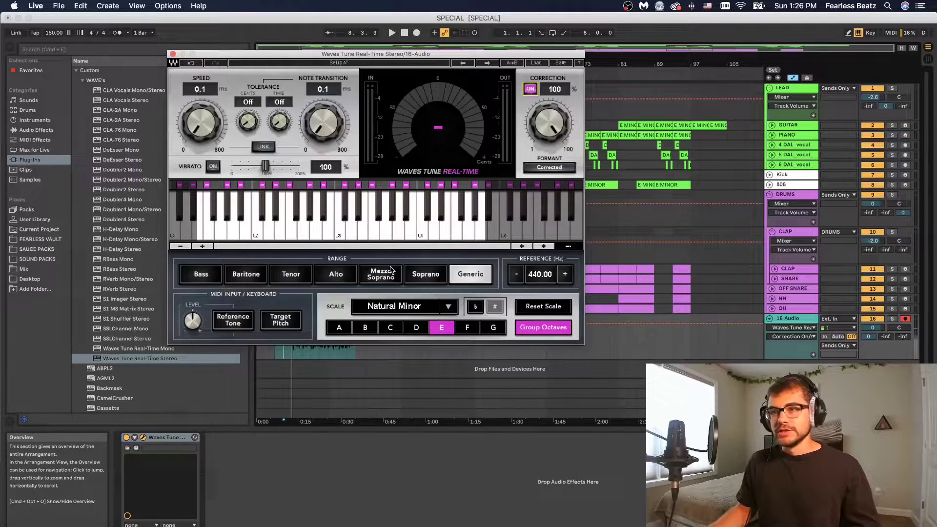
# Audition the Generic, Bass, Alto and Soprano vocal ranges, settling on Baritone
pyautogui.click(479, 278)
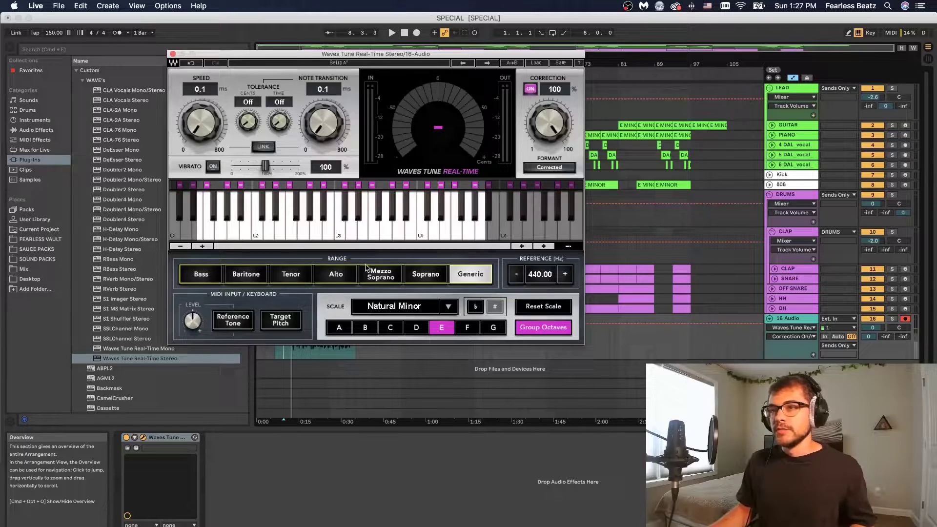
pyautogui.click(246, 278)
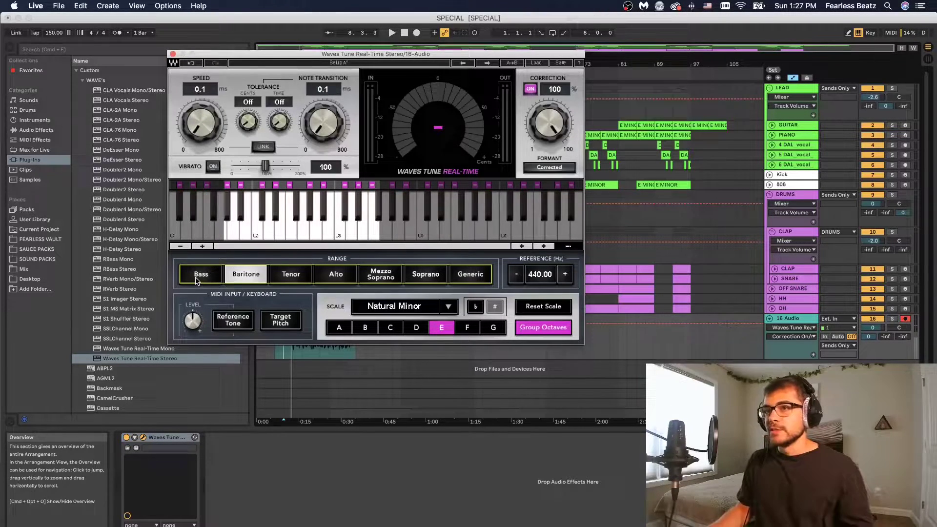
pyautogui.click(199, 282)
pyautogui.click(256, 283)
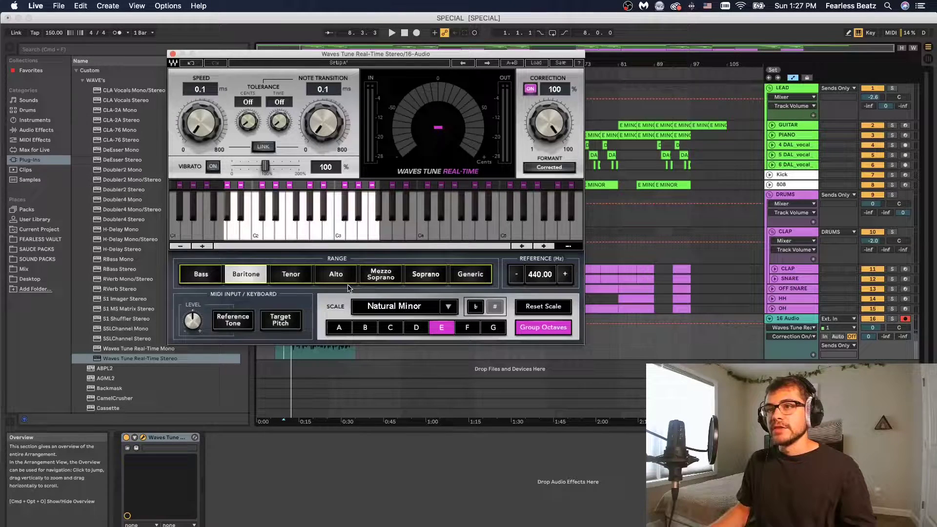
pyautogui.click(342, 283)
pyautogui.click(418, 282)
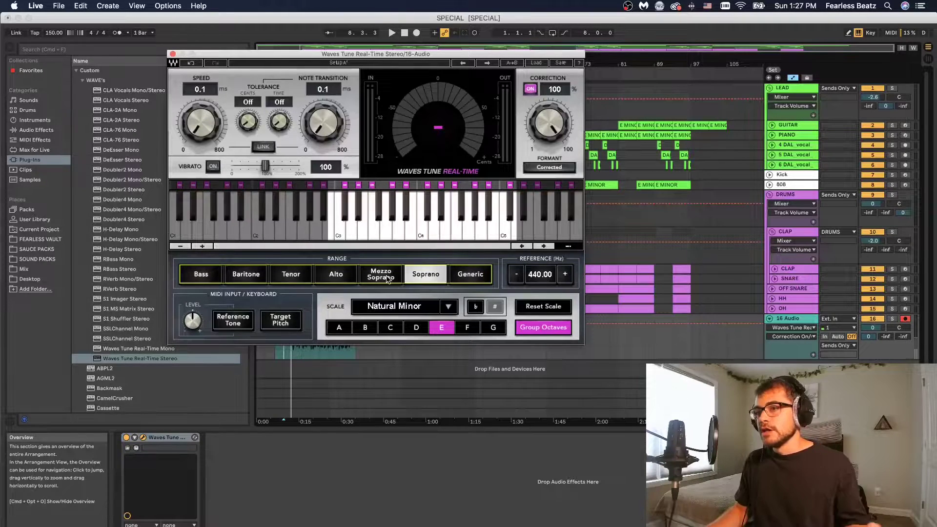
pyautogui.click(336, 276)
pyautogui.click(427, 275)
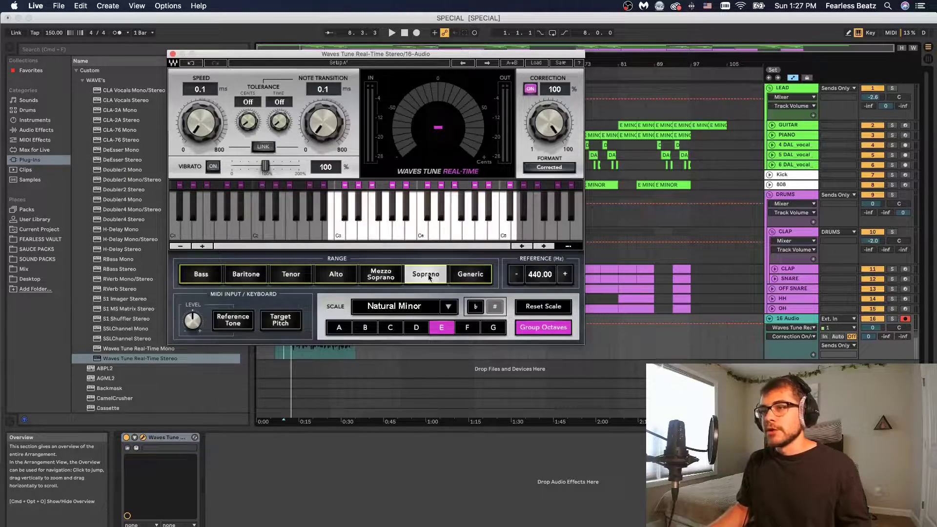
pyautogui.click(471, 277)
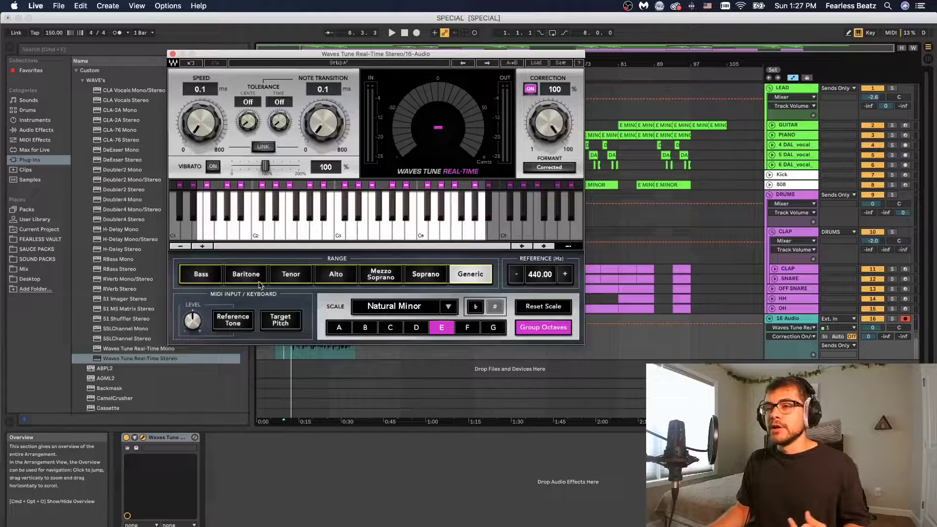
pyautogui.click(244, 277)
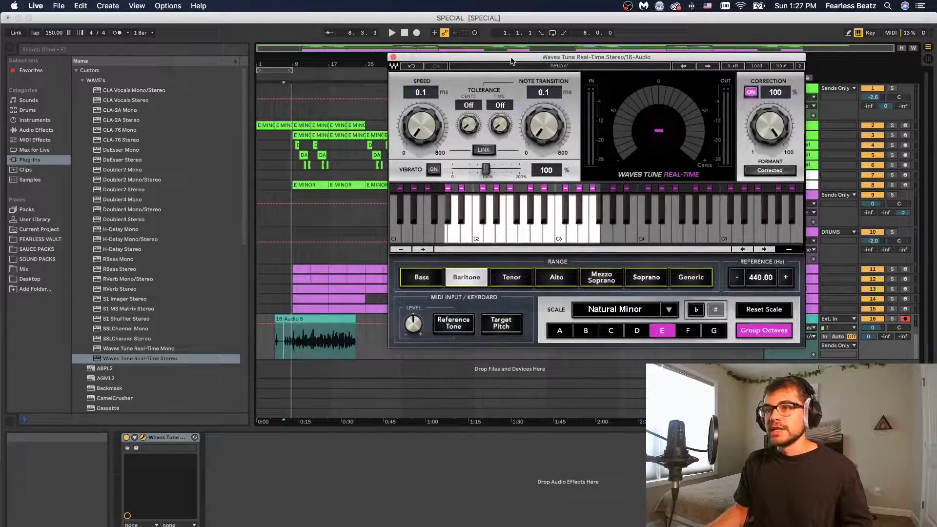
# Move the tuner window aside, play the vocal, and compare Bass against Baritone, ending on Baritone
pyautogui.moveTo(293, 53); pyautogui.dragTo(513, 57)
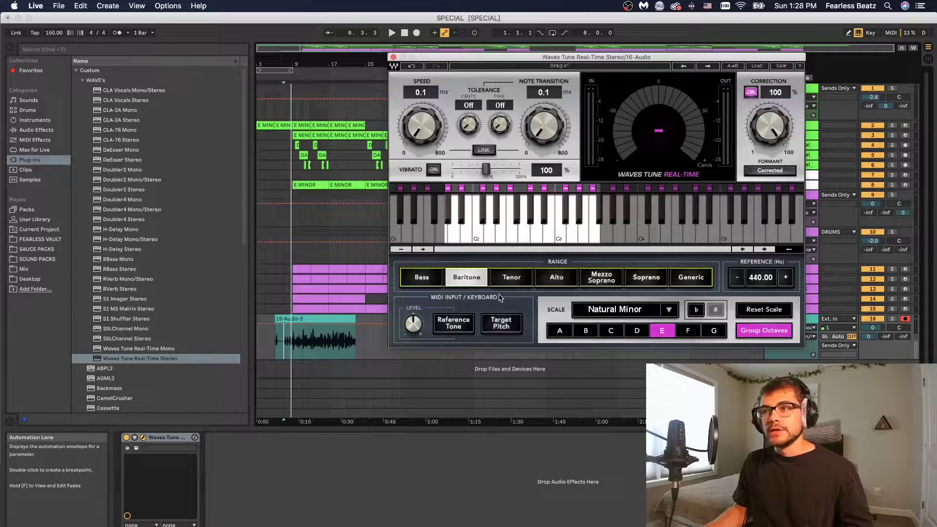
pyautogui.press('space')
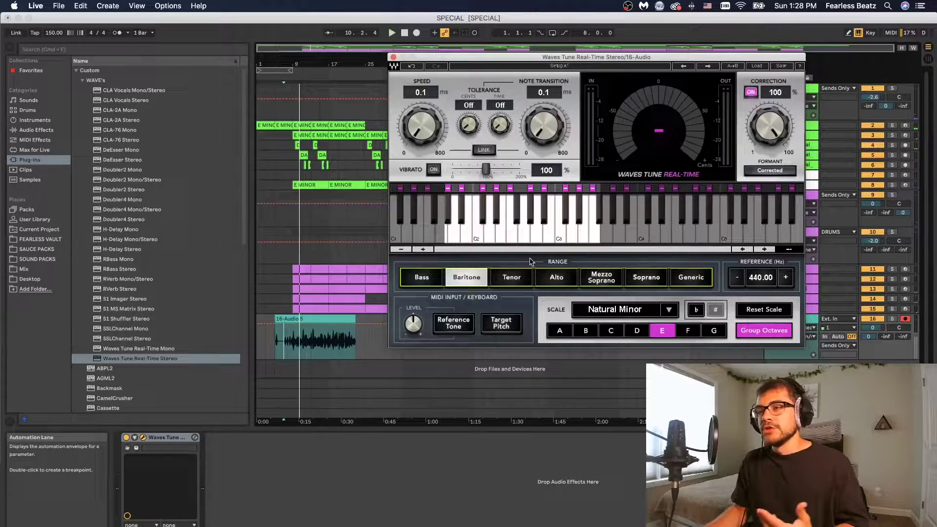
pyautogui.click(442, 279)
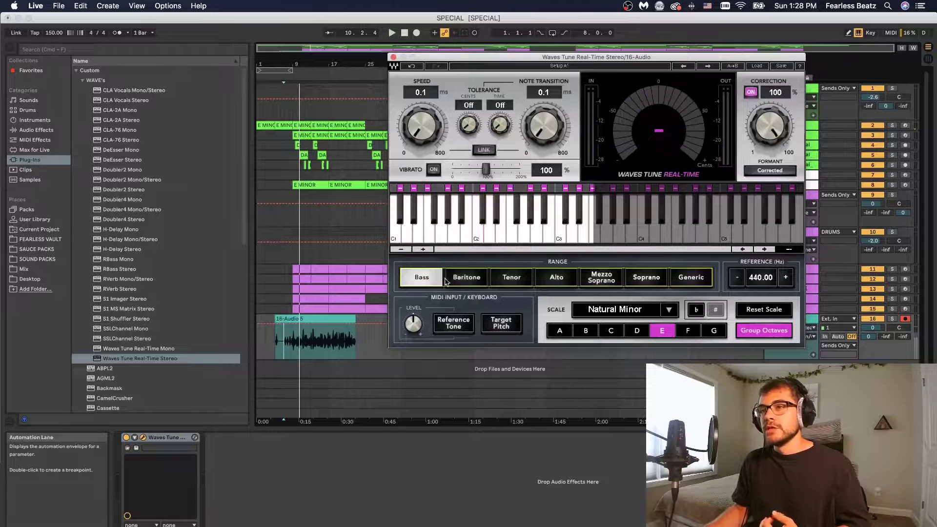
pyautogui.click(479, 282)
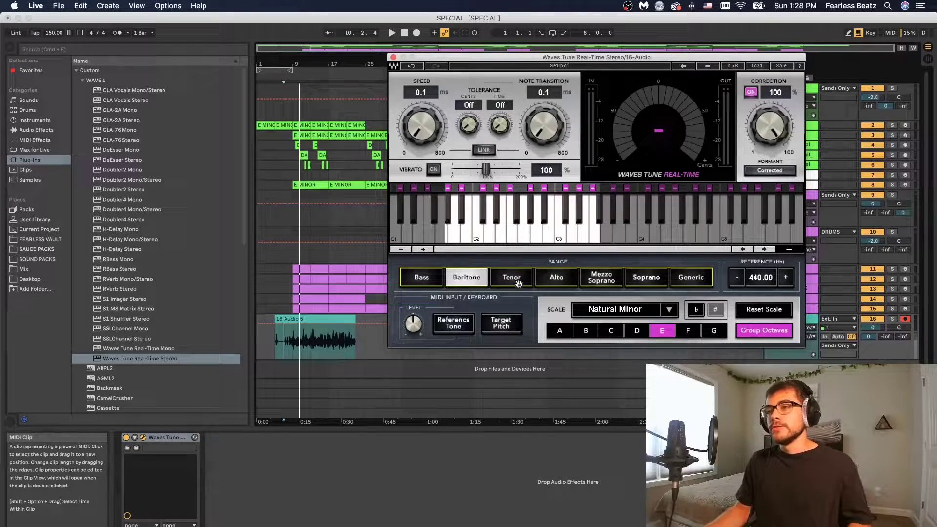
pyautogui.click(668, 311)
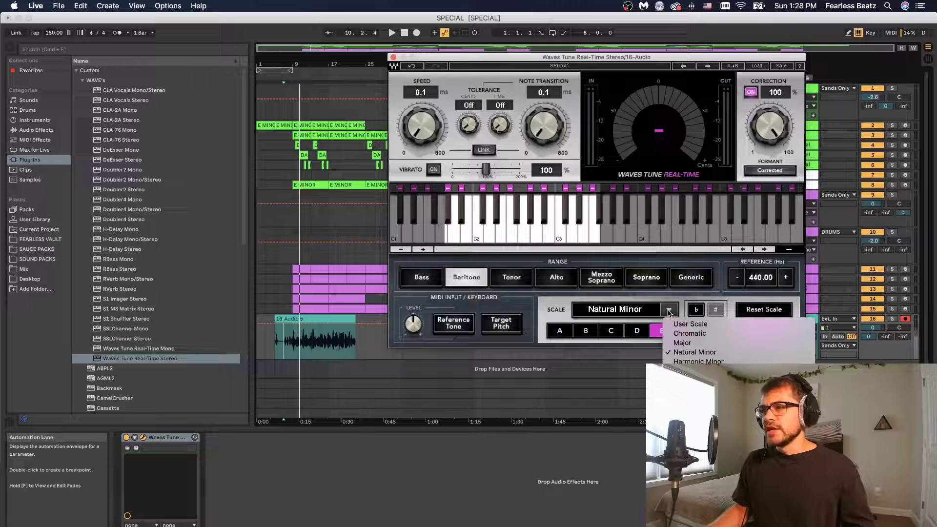
pyautogui.click(669, 312)
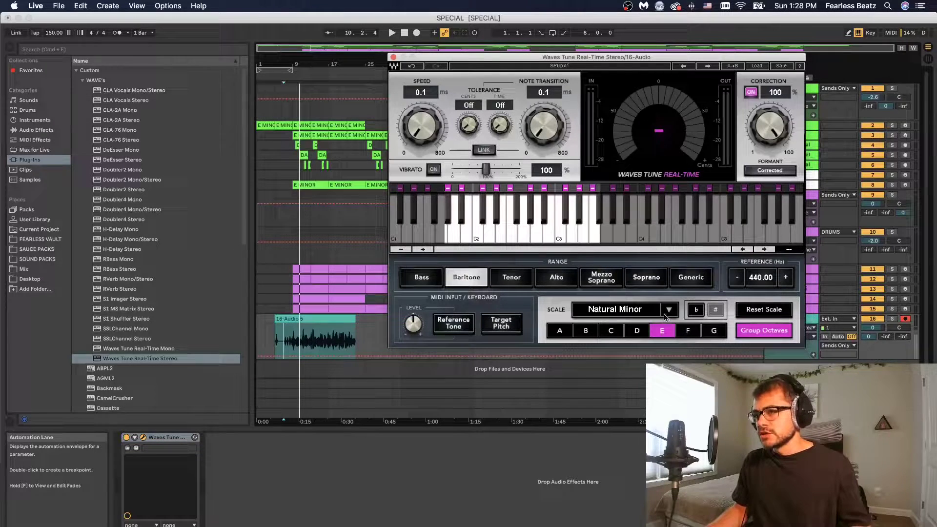
pyautogui.click(664, 315)
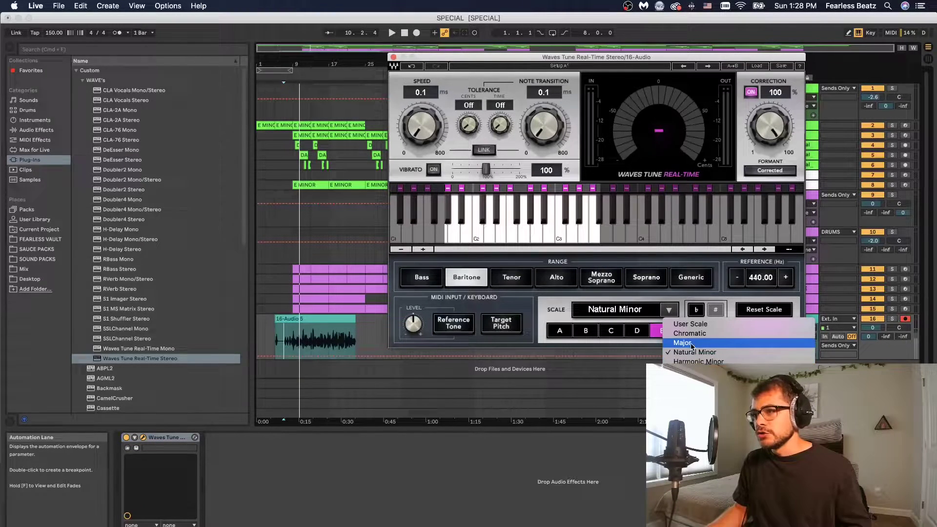
pyautogui.click(691, 344)
pyautogui.click(671, 315)
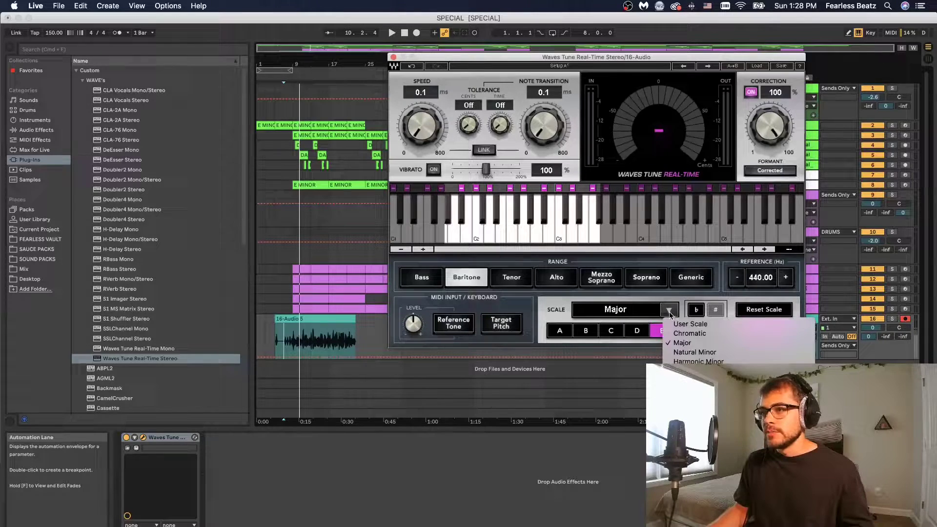
pyautogui.click(688, 352)
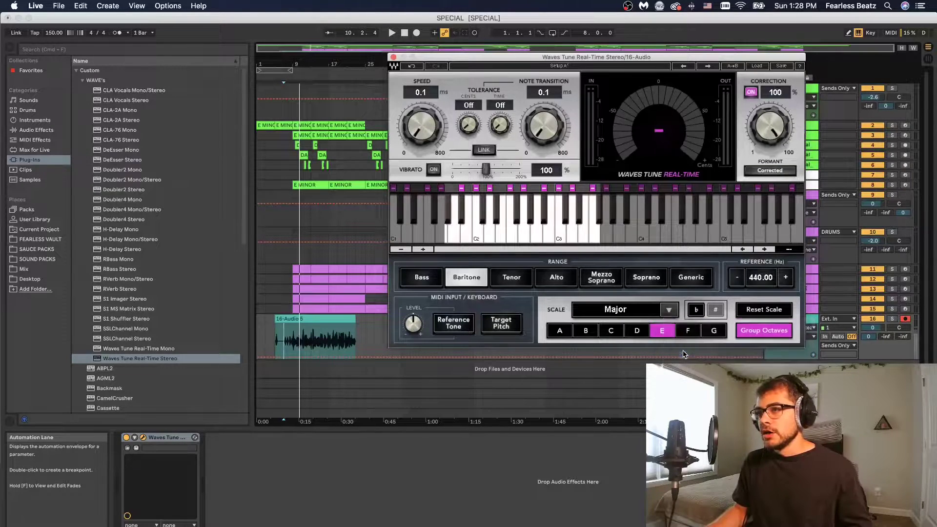
pyautogui.click(668, 310)
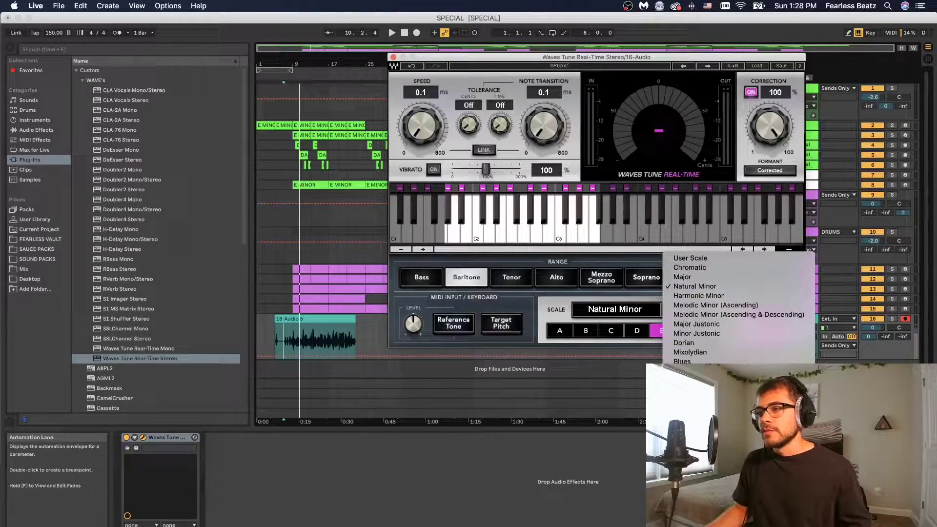
pyautogui.scroll(-5, 739, 273)
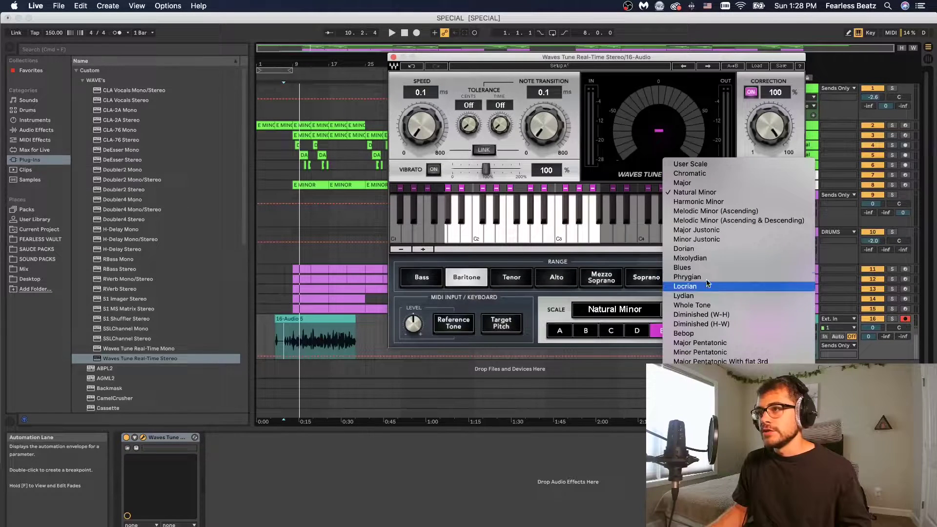
pyautogui.click(698, 192)
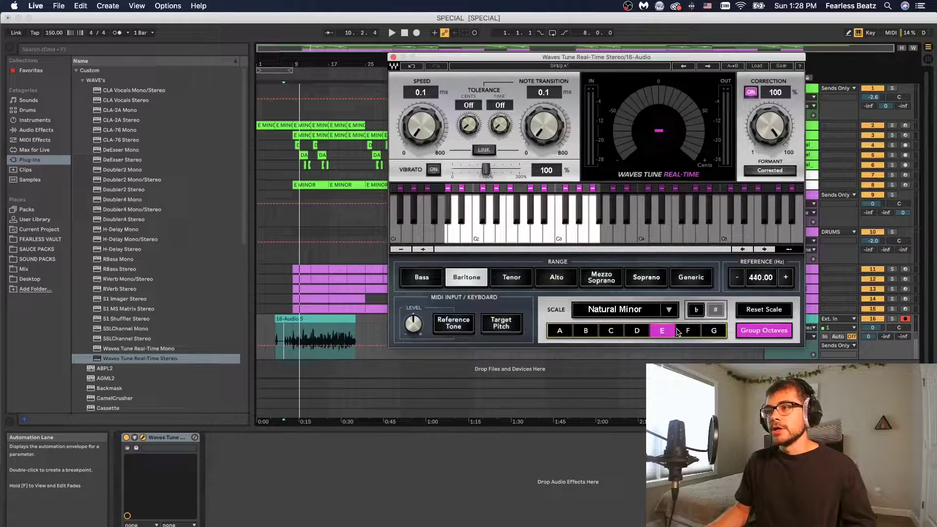
pyautogui.click(700, 315)
pyautogui.click(701, 313)
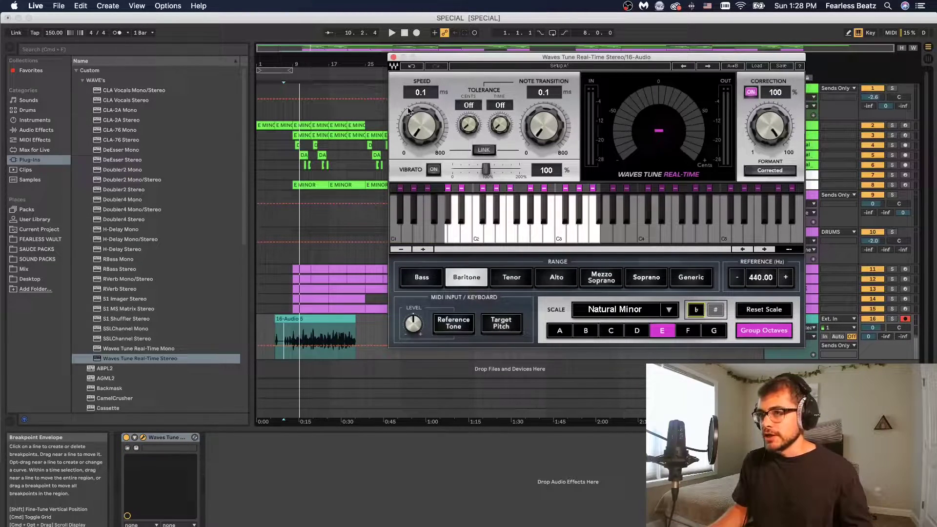
pyautogui.moveTo(430, 142)
pyautogui.mouseDown()
pyautogui.moveTo(430, 117)
pyautogui.moveTo(430, 141)
pyautogui.mouseUp()
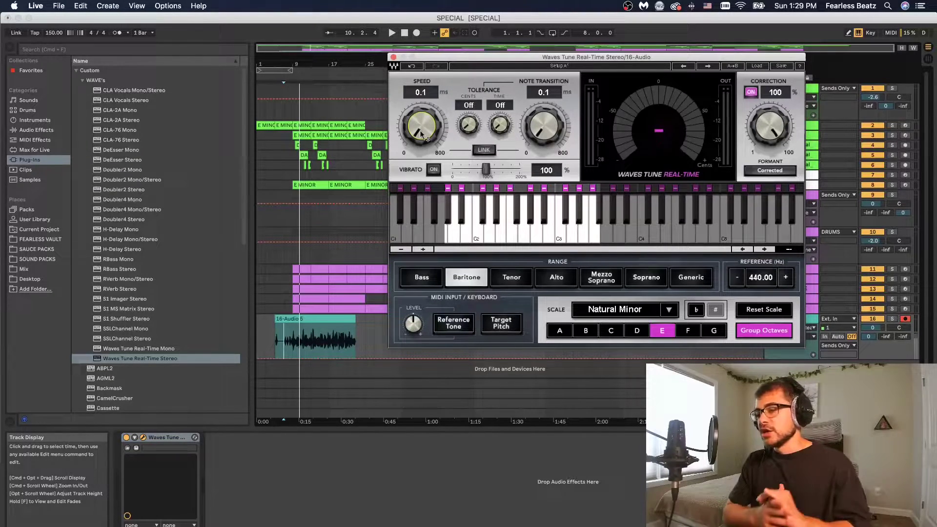
pyautogui.moveTo(421, 134); pyautogui.dragTo(421, 98)
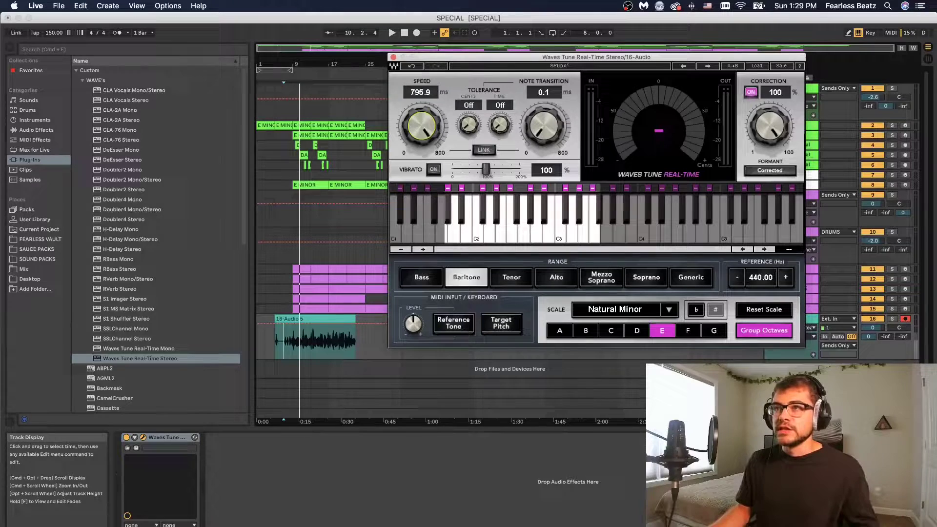
pyautogui.moveTo(421, 98); pyautogui.dragTo(422, 141)
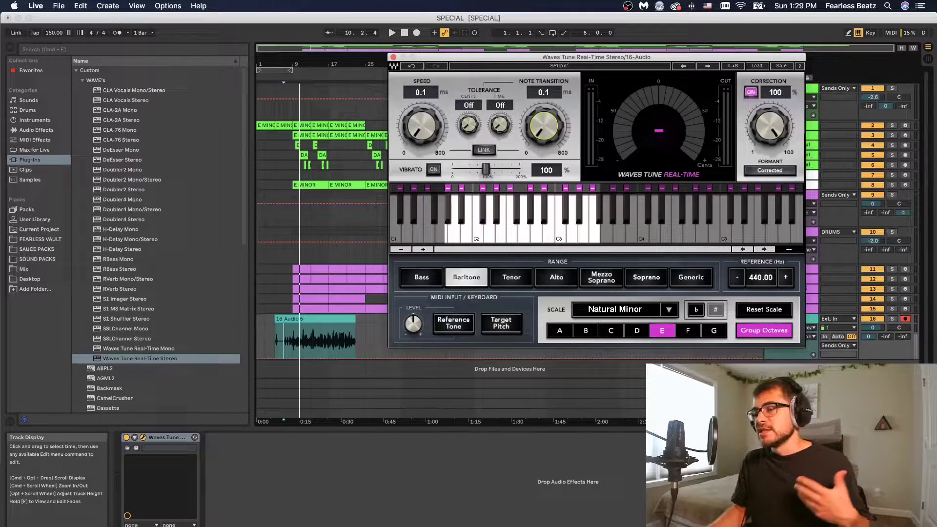
pyautogui.moveTo(544, 125); pyautogui.dragTo(543, 156)
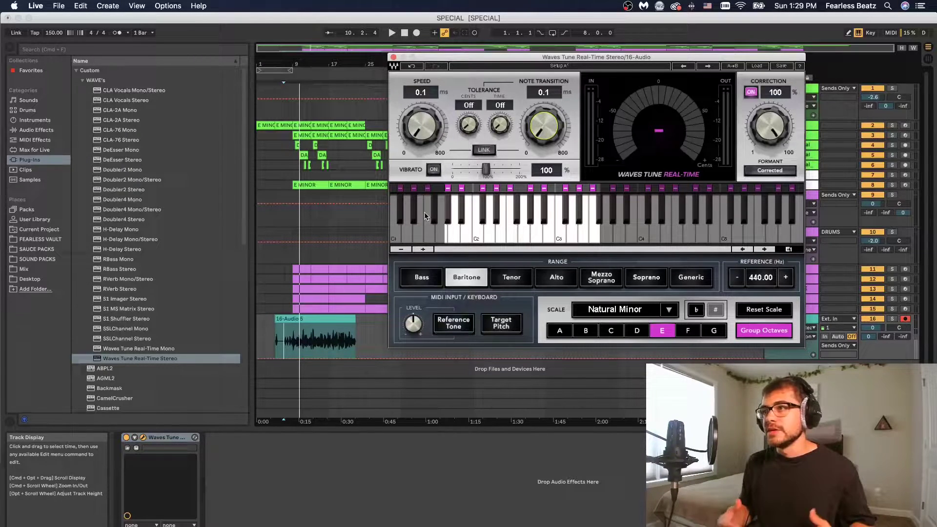
pyautogui.press('space')
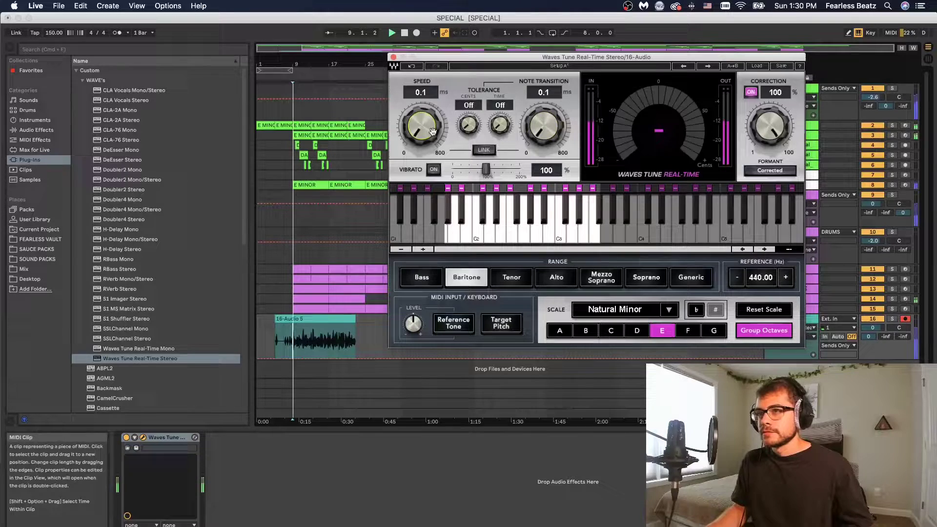
pyautogui.moveTo(420, 127)
pyautogui.mouseDown()
pyautogui.moveTo(421, 105)
pyautogui.moveTo(421, 120)
pyautogui.mouseUp()
pyautogui.press('space')
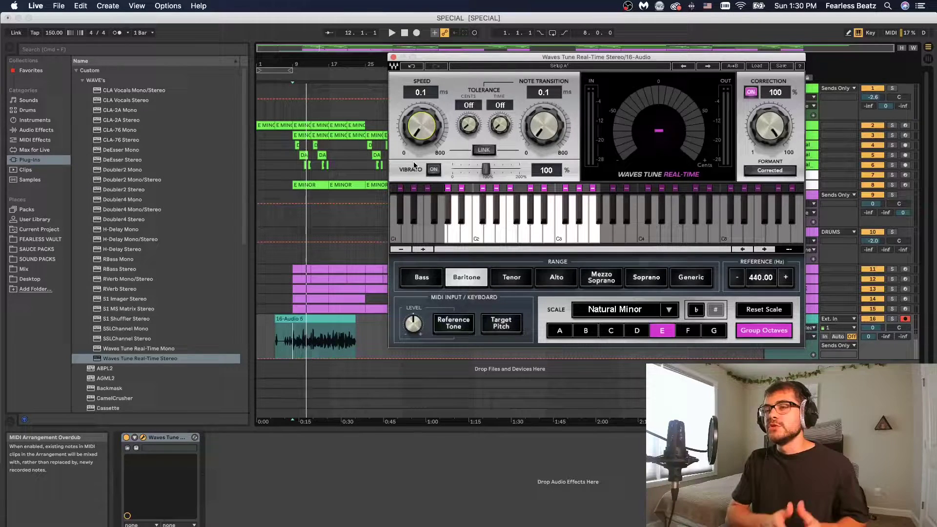
pyautogui.press('space')
pyautogui.moveTo(548, 134)
pyautogui.mouseDown()
pyautogui.moveTo(547, 97)
pyautogui.moveTo(546, 137)
pyautogui.mouseUp()
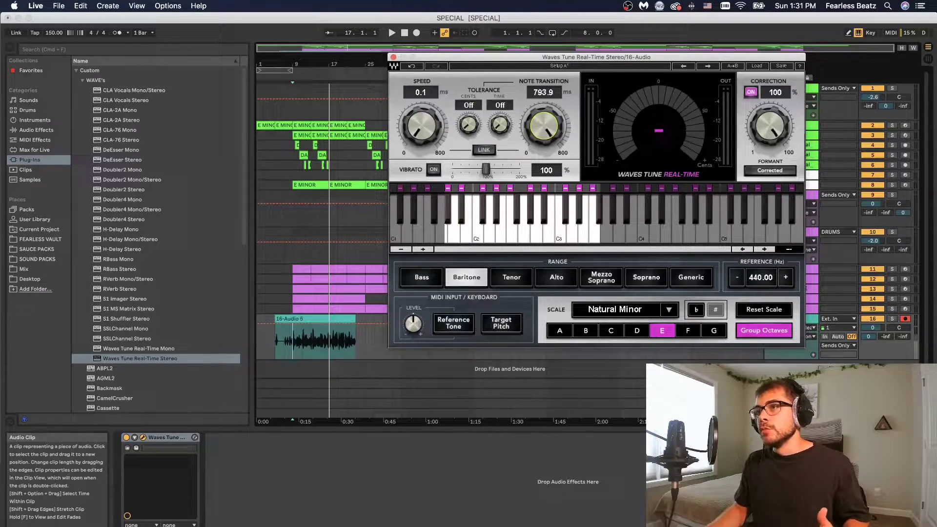
pyautogui.moveTo(543, 126); pyautogui.dragTo(543, 157)
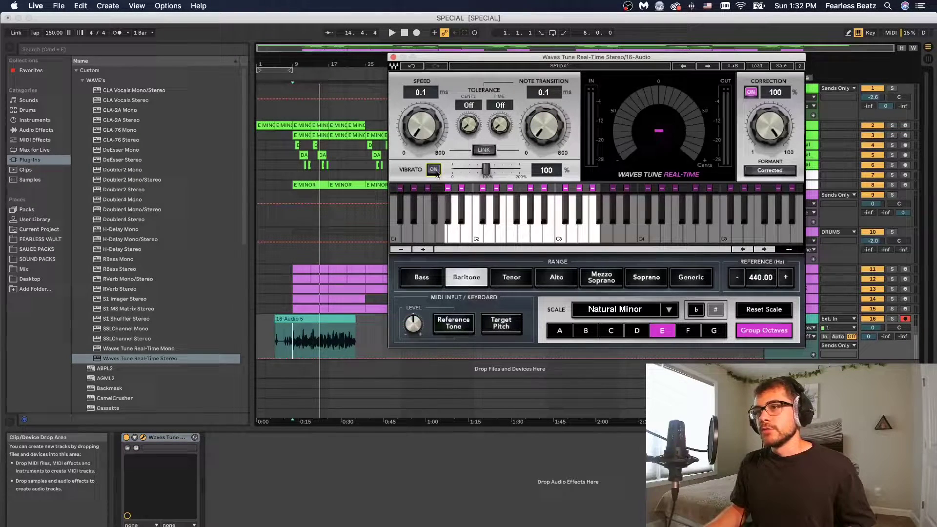
# Switch vibrato on, compare it on and off during playback, and raise the amount to 176%
pyautogui.click(434, 171)
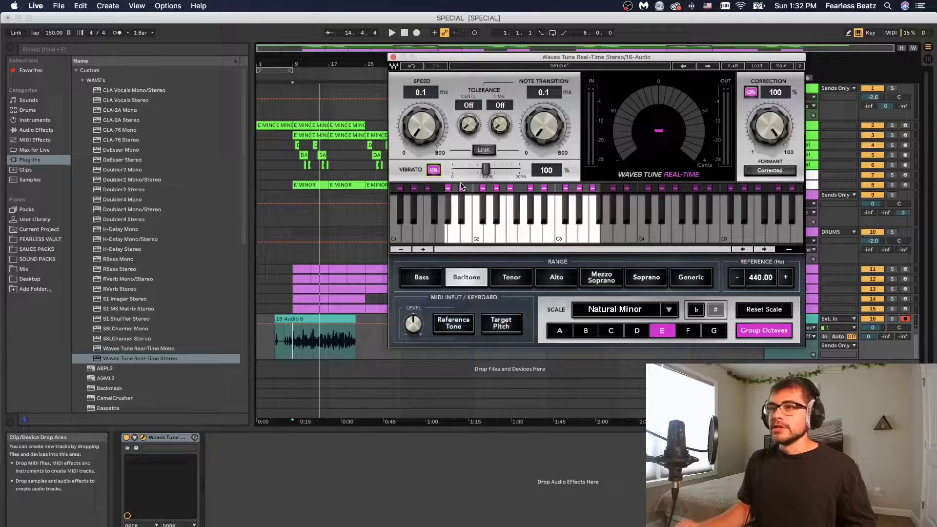
pyautogui.moveTo(486, 169)
pyautogui.mouseDown()
pyautogui.moveTo(496, 170)
pyautogui.moveTo(487, 170)
pyautogui.mouseUp()
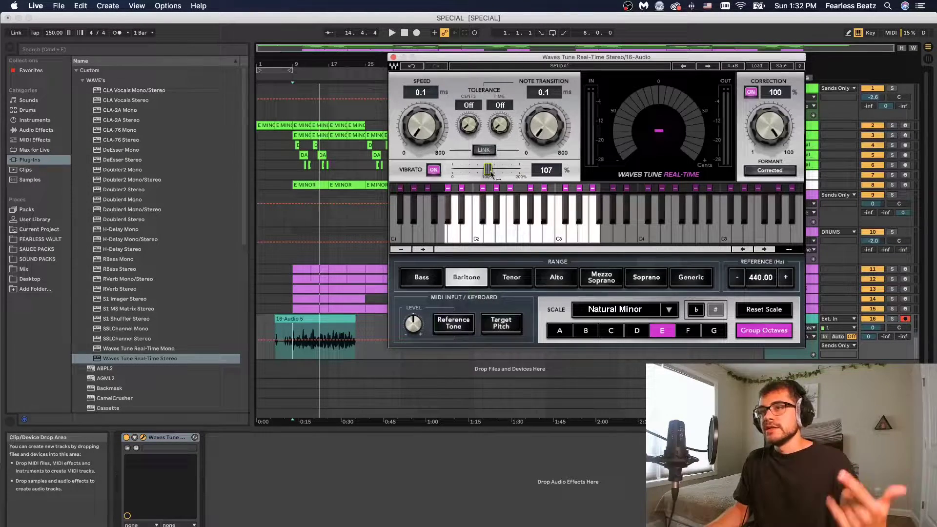
pyautogui.moveTo(488, 169); pyautogui.dragTo(485, 170)
pyautogui.click(434, 170)
pyautogui.press('space')
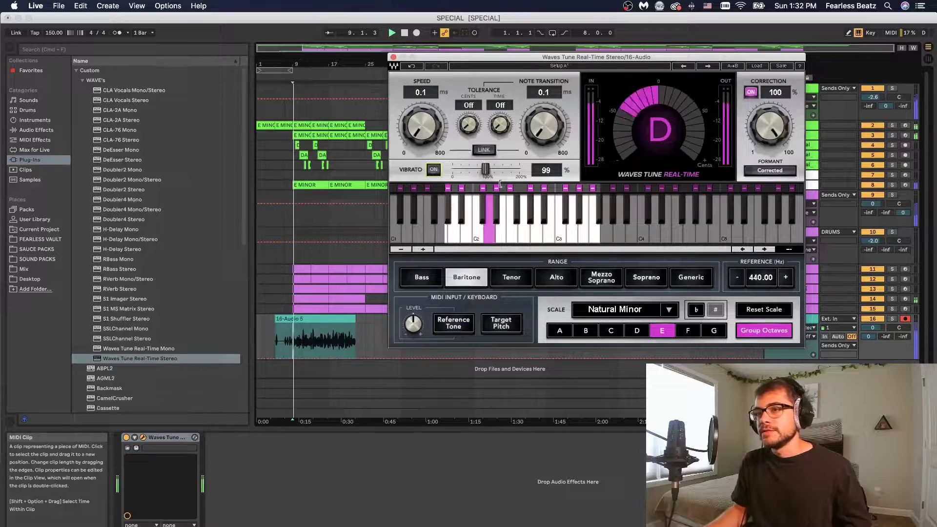
pyautogui.click(434, 170)
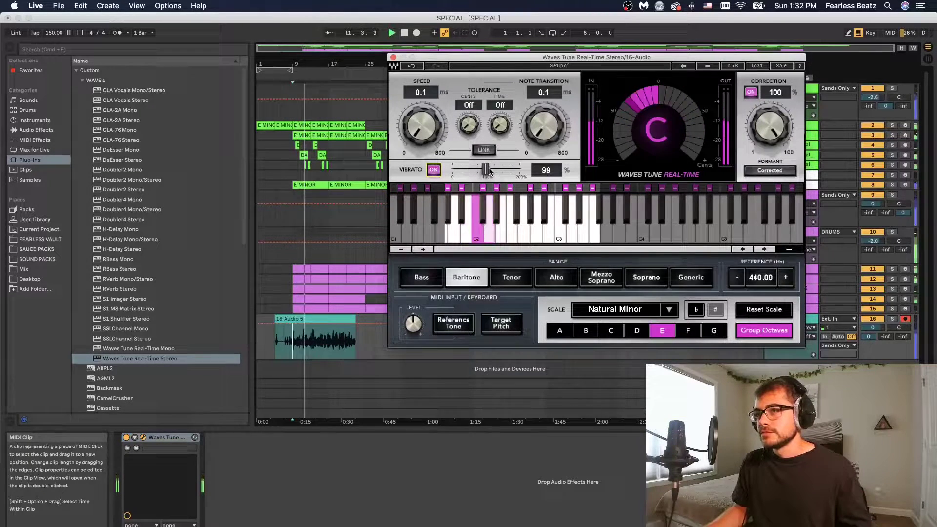
pyautogui.moveTo(488, 170); pyautogui.dragTo(516, 169)
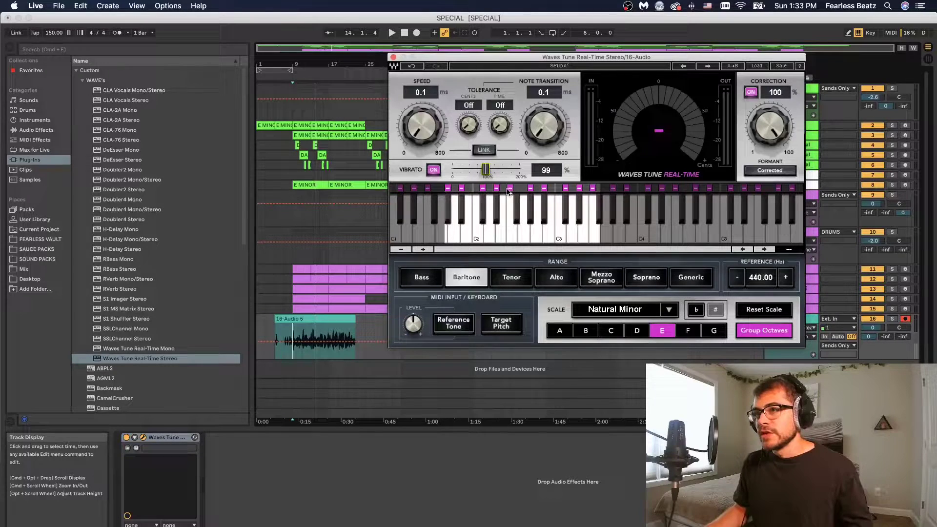
# Edit the custom scale by changing one note and adding a note in every octave
pyautogui.click(484, 189)
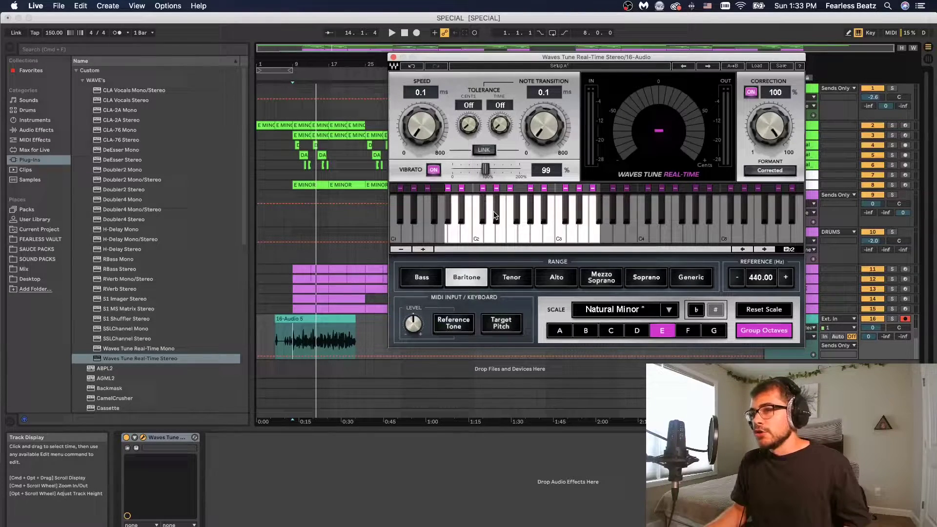
pyautogui.click(469, 189)
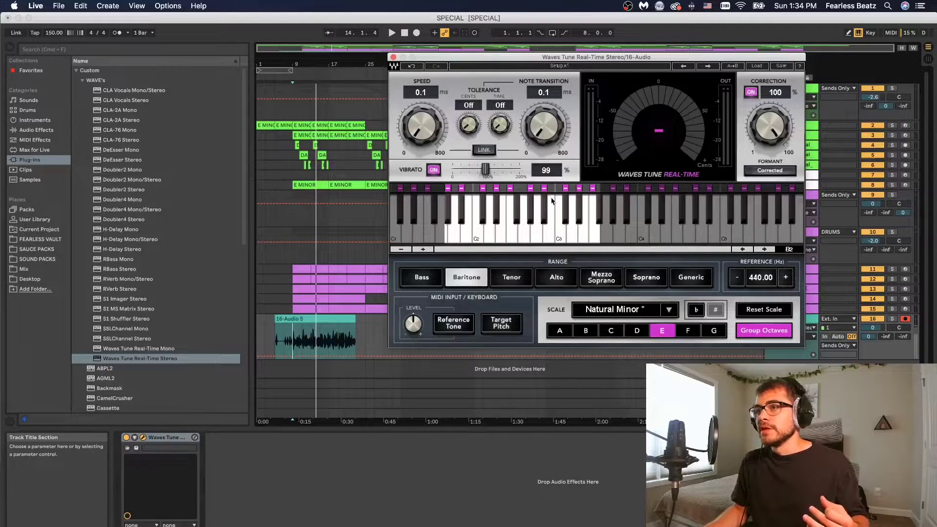
pyautogui.click(765, 332)
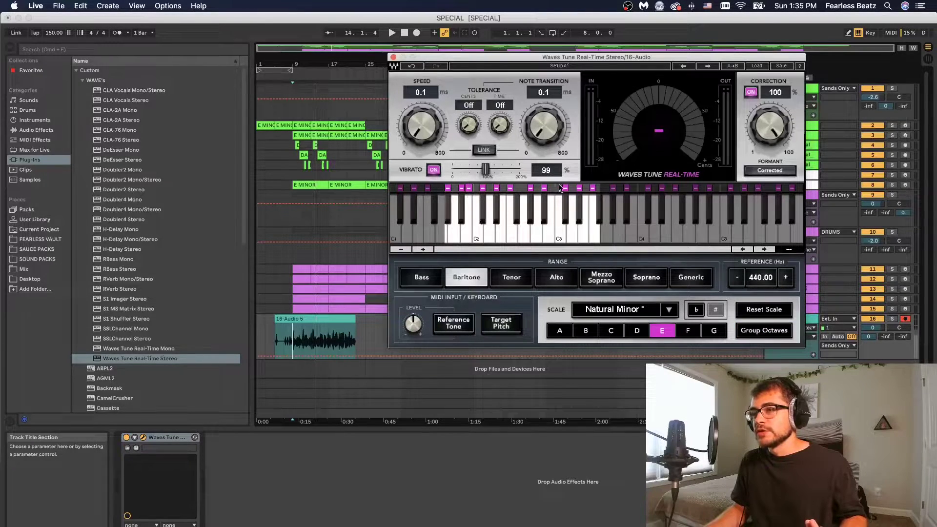
pyautogui.click(468, 188)
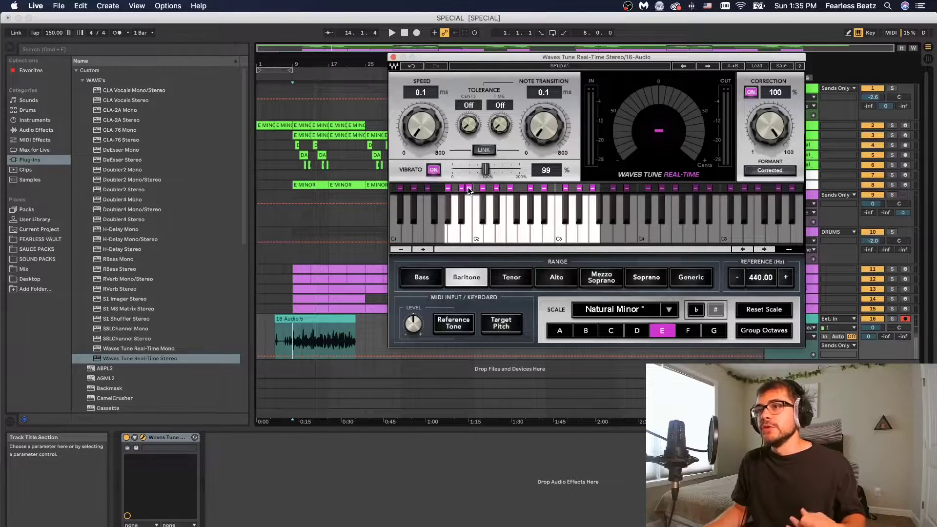
pyautogui.click(764, 330)
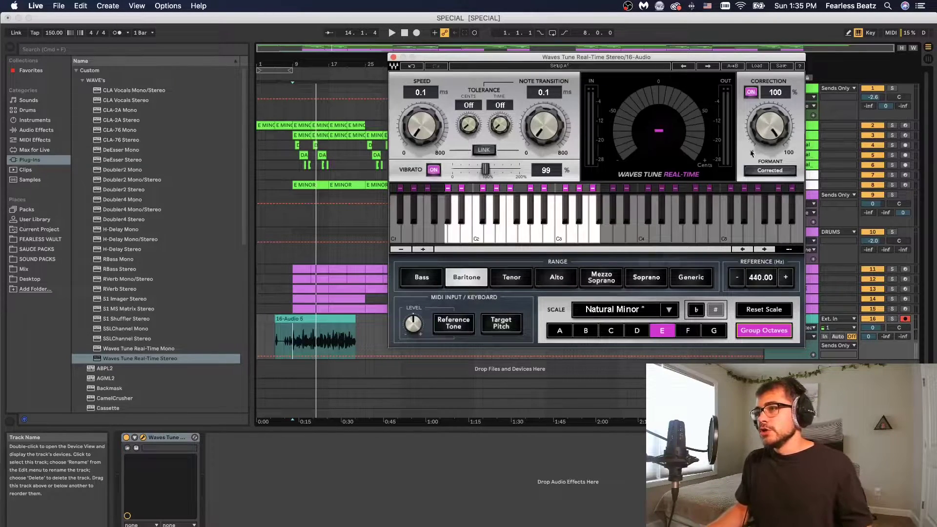
pyautogui.moveTo(773, 140); pyautogui.dragTo(773, 175)
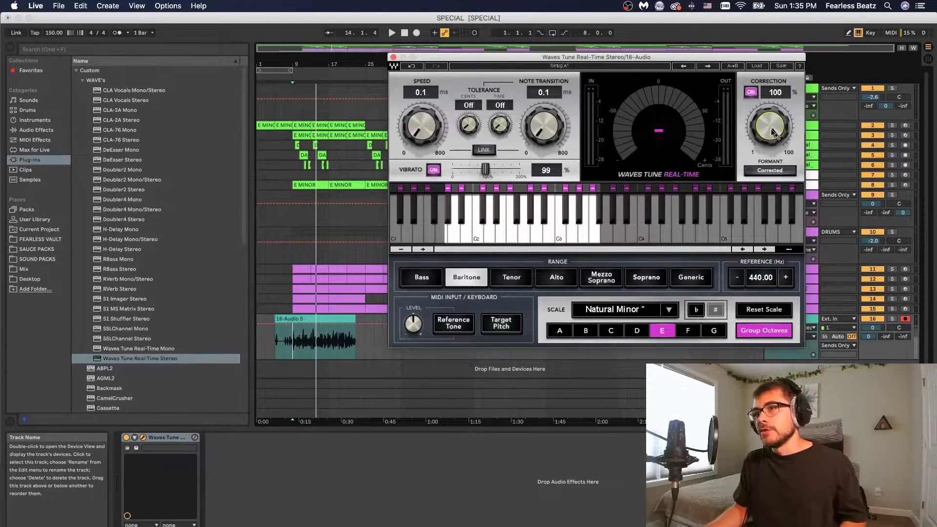
pyautogui.press('space')
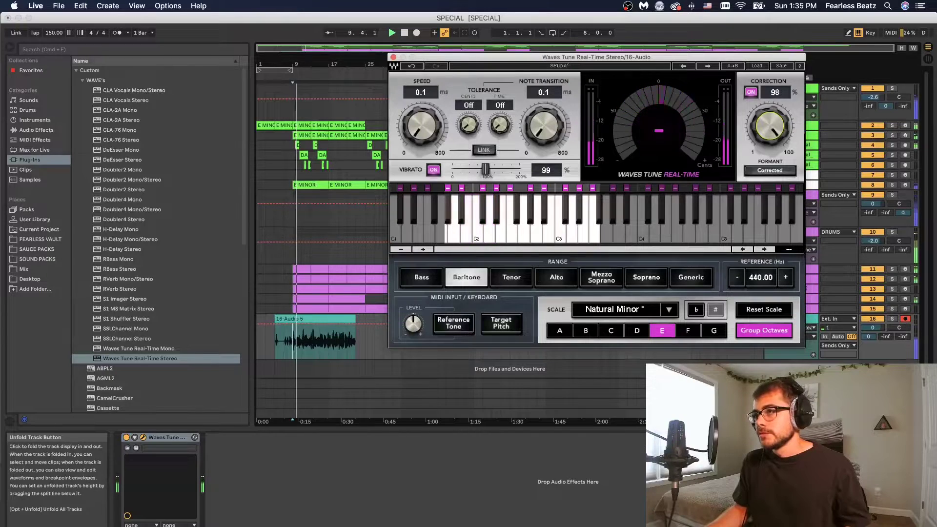
pyautogui.moveTo(774, 133); pyautogui.dragTo(773, 165)
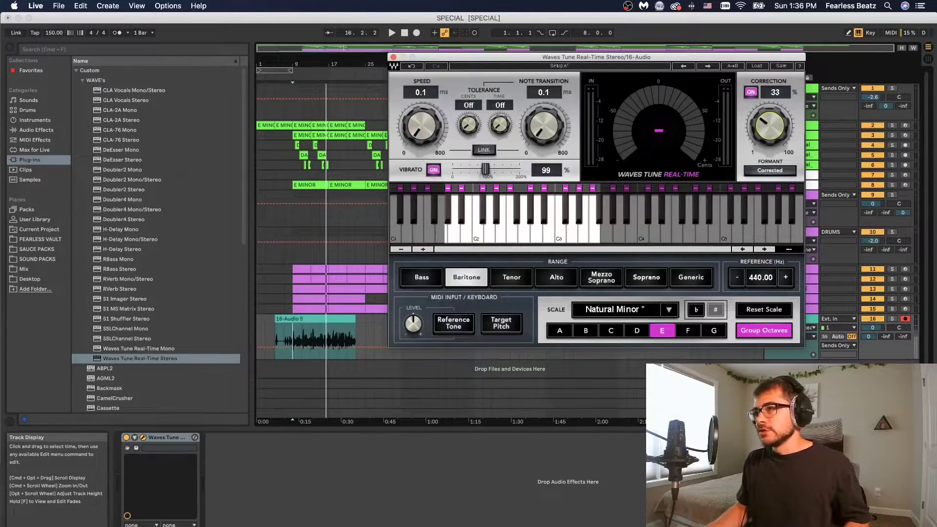
pyautogui.scroll(10, 770, 126)
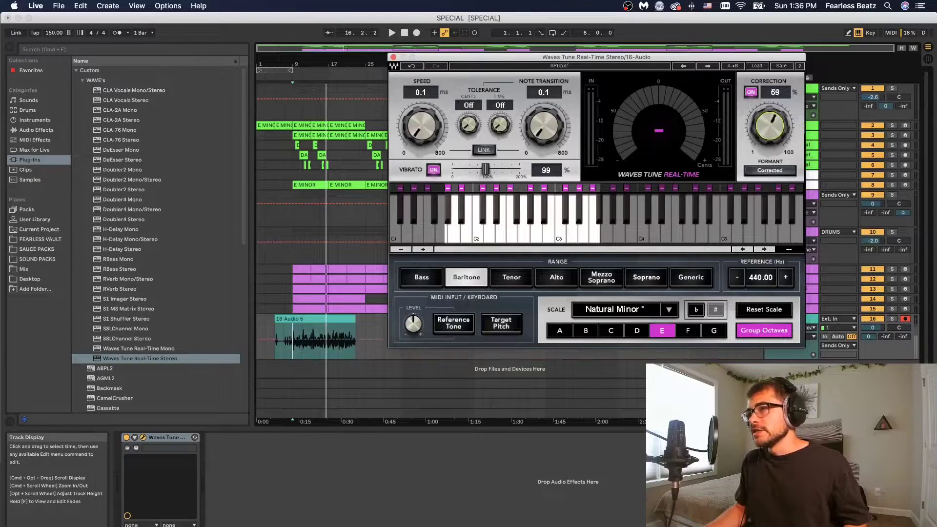
pyautogui.scroll(-15, 770, 126)
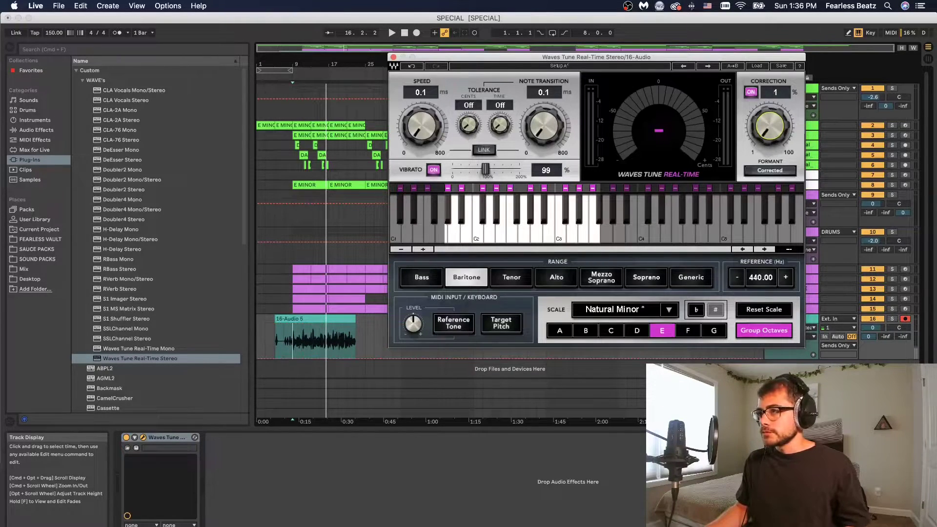
pyautogui.scroll(6, 770, 126)
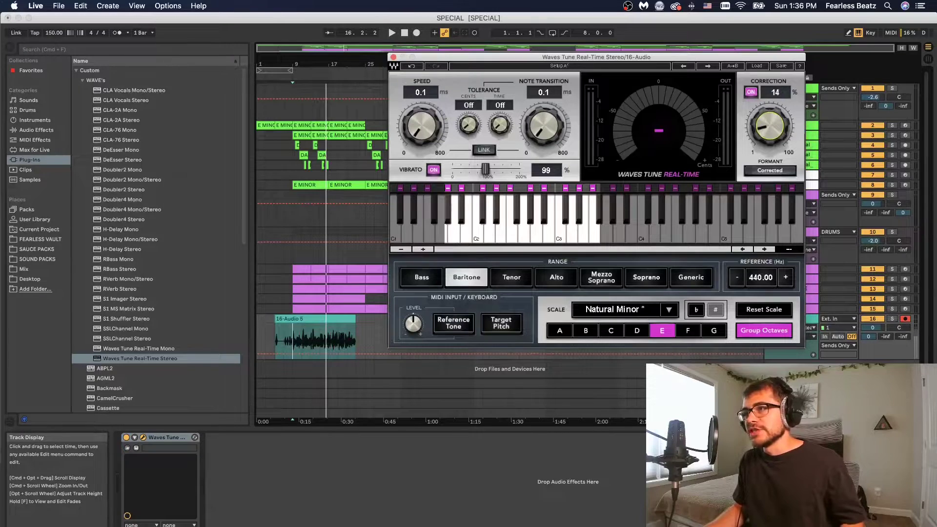
pyautogui.scroll(10, 770, 126)
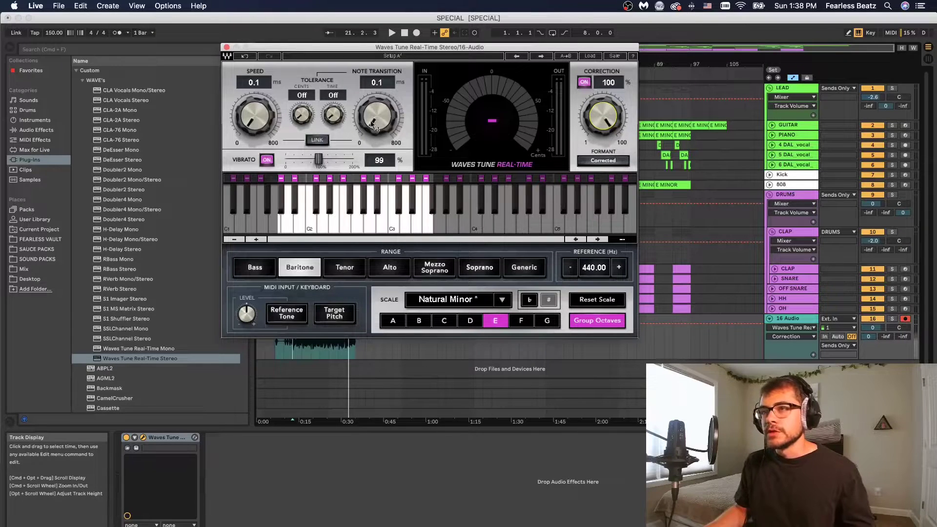
pyautogui.press('space')
pyautogui.moveTo(370, 123); pyautogui.dragTo(371, 90)
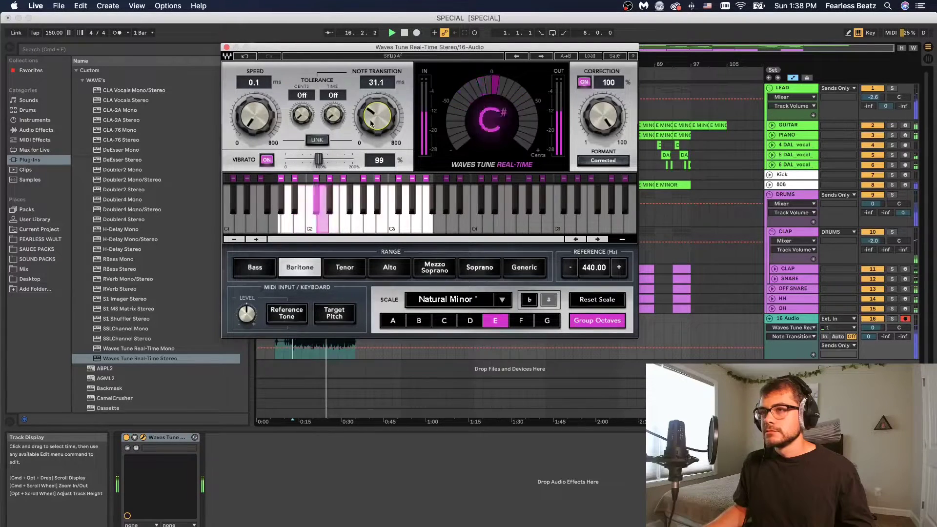
pyautogui.moveTo(604, 116); pyautogui.dragTo(603, 130)
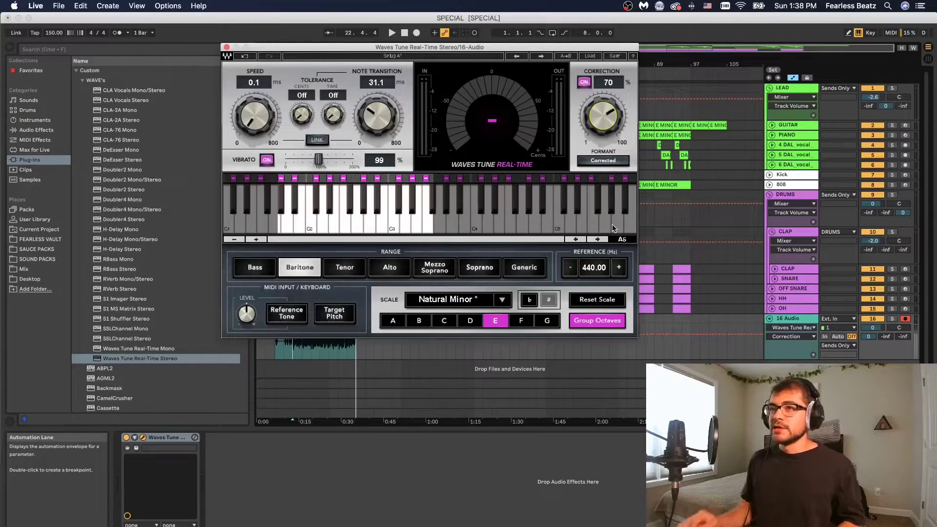
pyautogui.moveTo(372, 113)
pyautogui.mouseDown()
pyautogui.moveTo(416, 117)
pyautogui.moveTo(377, 115)
pyautogui.moveTo(377, 128)
pyautogui.mouseUp()
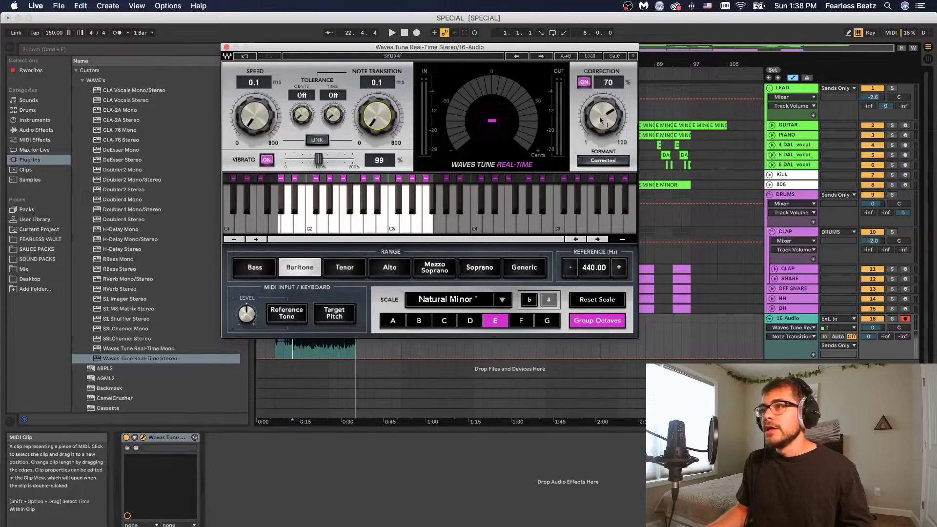
pyautogui.moveTo(600, 120); pyautogui.dragTo(601, 101)
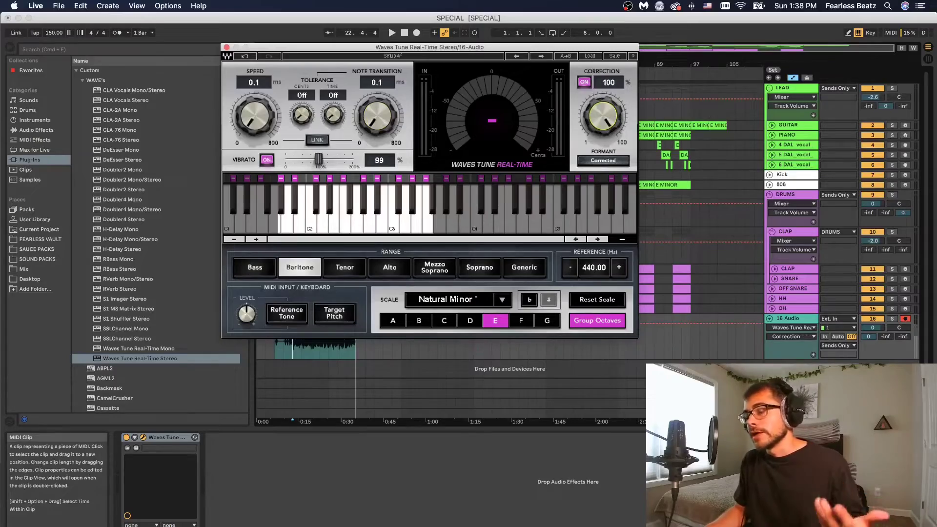